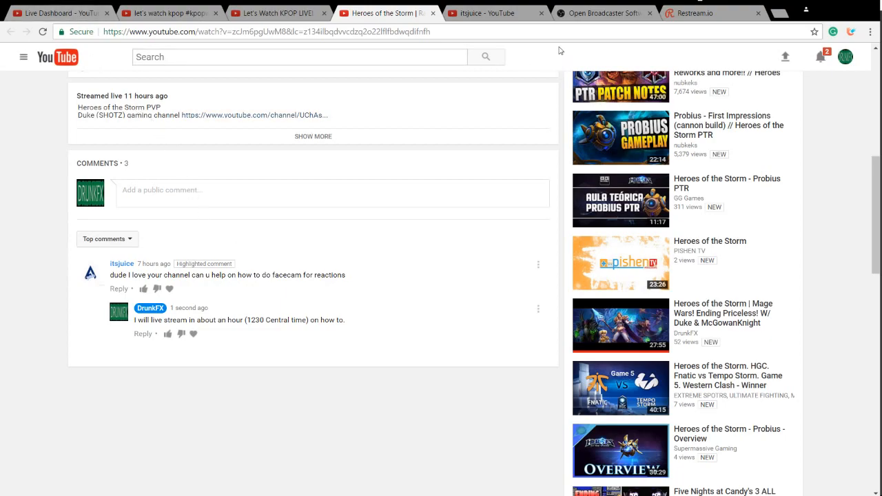
Step: Bring up the Open Broadcaster Software download page and highlight its web address
left_click(606, 22)
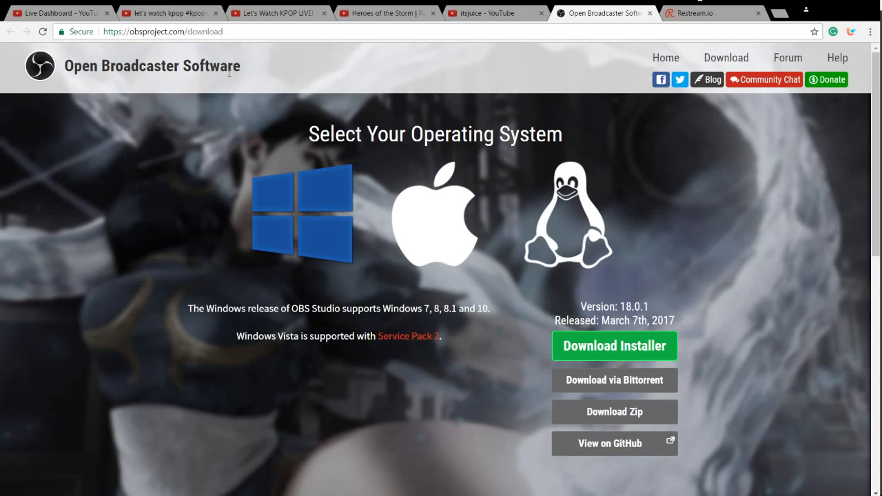
left_click(233, 32)
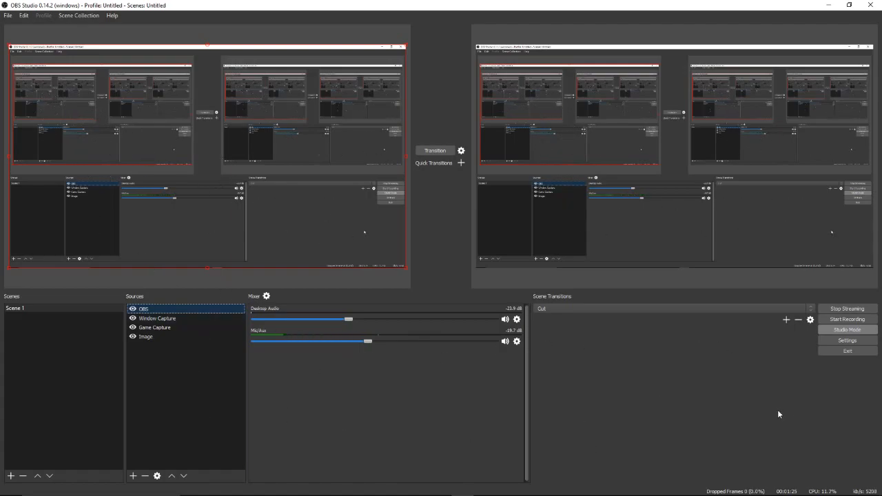
Step: Review the Stream settings in OBS Studio, including the service, server and stream key fields, and close them without changes
left_click(847, 342)
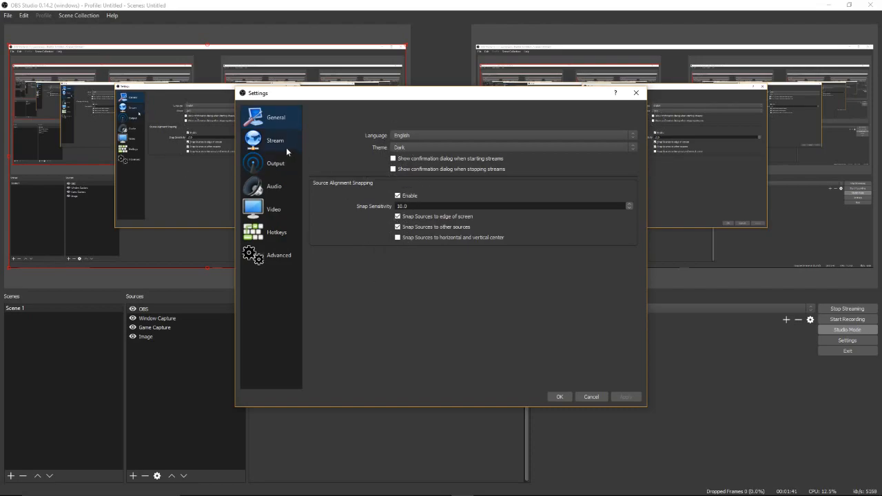
left_click(279, 142)
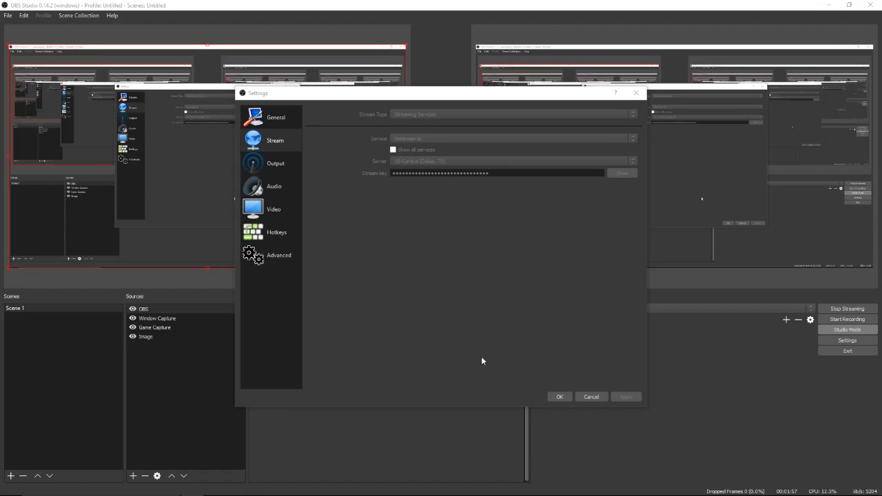
left_click(189, 430)
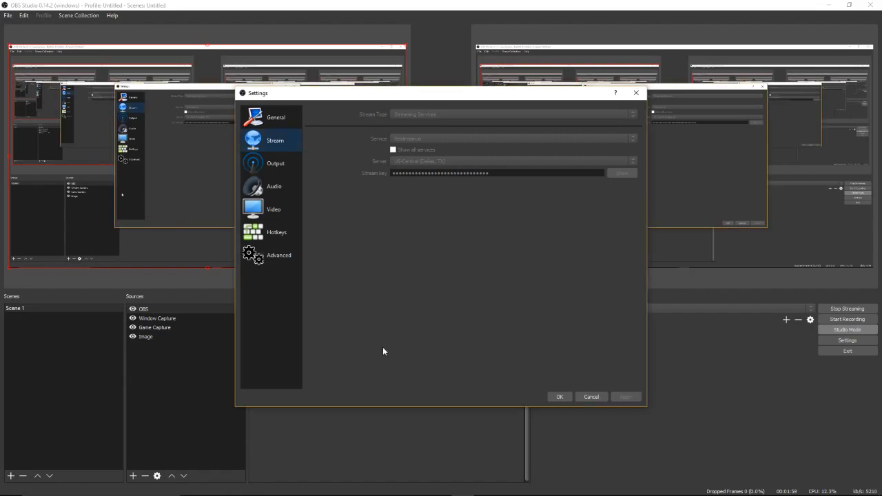
left_click(589, 397)
Step: Check the server and stream key fields on the Restream.io dashboard against the Stream settings in OBS Studio
left_click(176, 321)
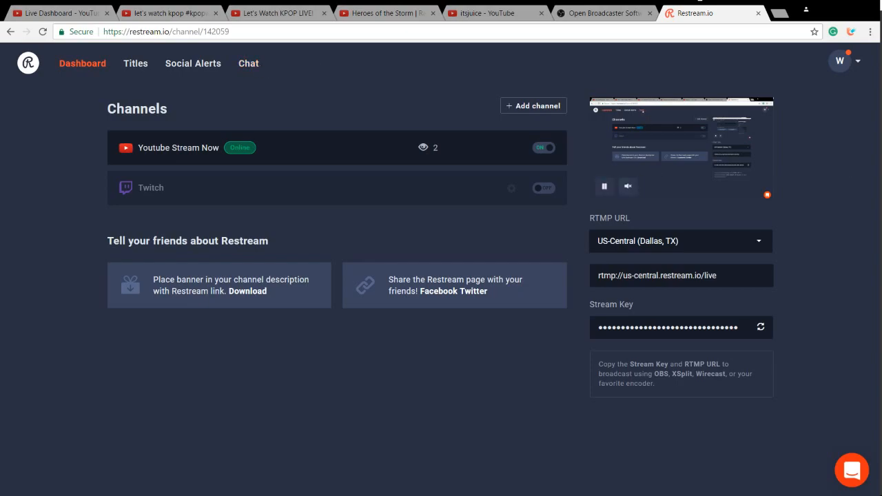
left_click(167, 495)
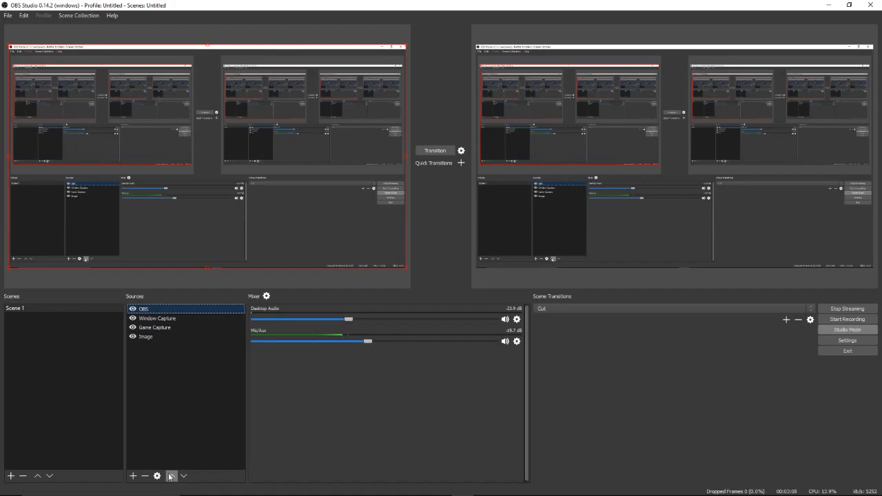
left_click(833, 343)
left_click(276, 142)
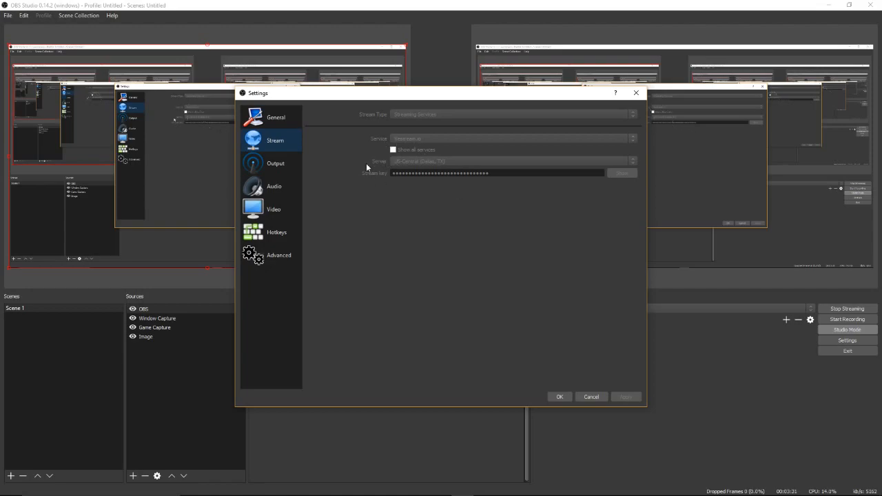
Step: Review the advanced Output settings for streaming and recording, including the rate control
left_click(280, 165)
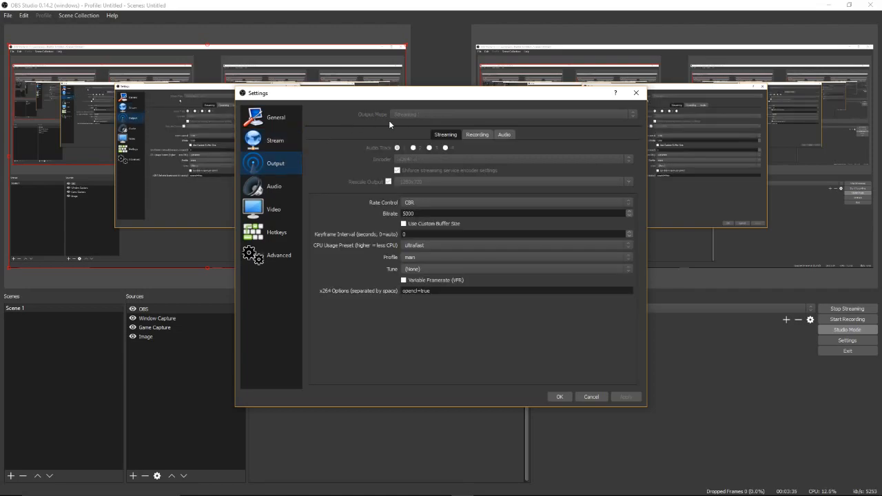
left_click(478, 134)
left_click(446, 134)
left_click(557, 202)
left_click(551, 204)
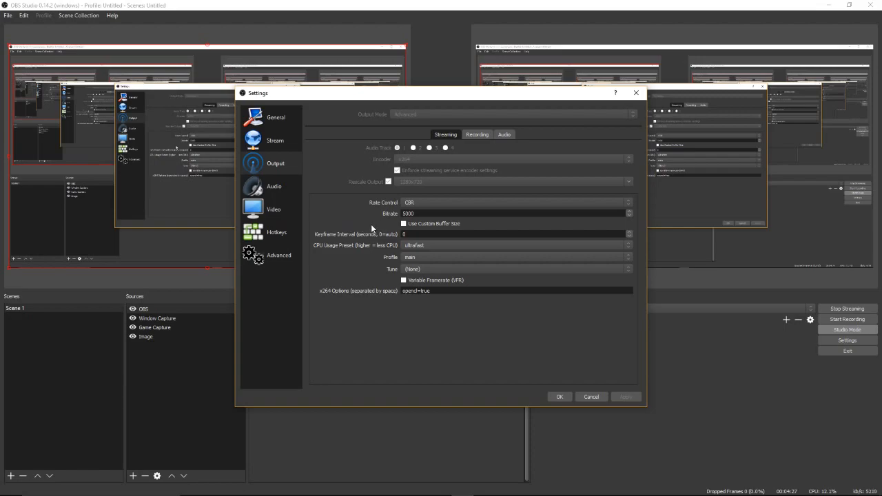
Step: Review the CPU usage presets for the streaming encoder and choose ultrafast
left_click(435, 245)
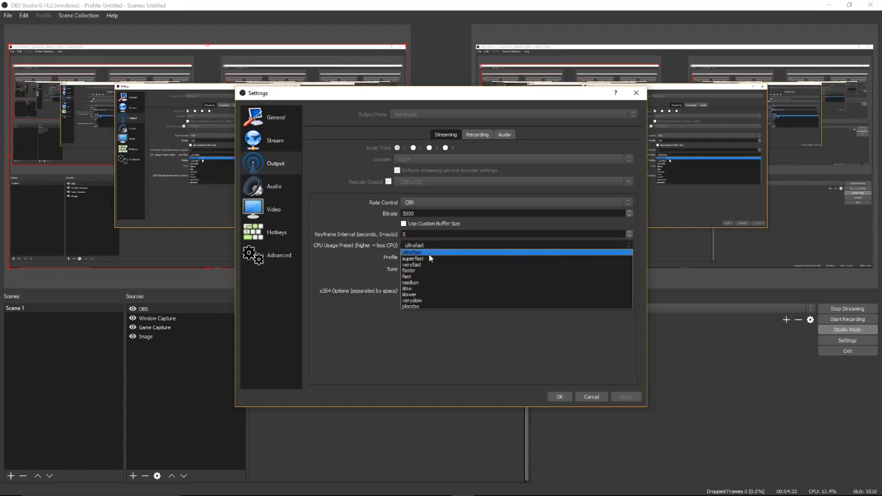
left_click(427, 245)
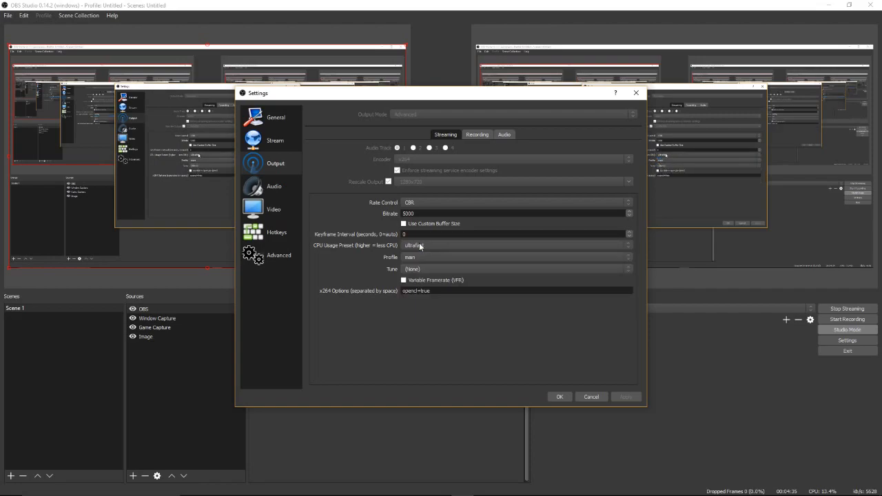
left_click(417, 246)
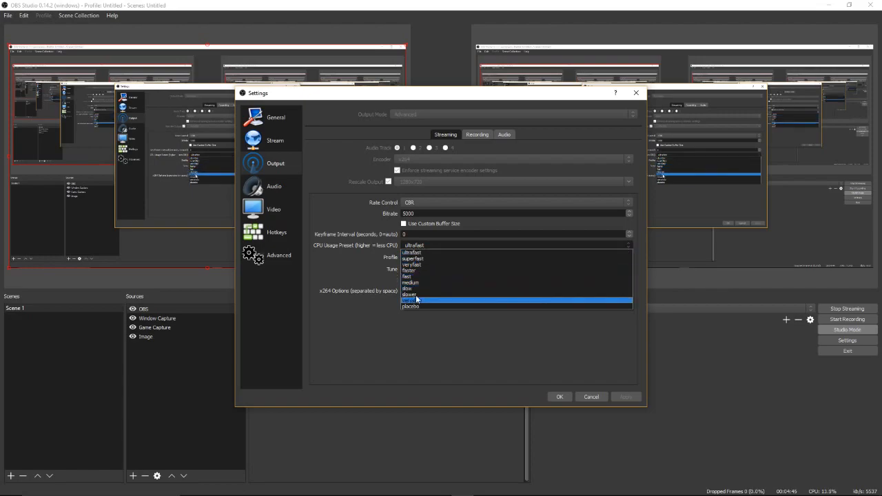
left_click(418, 252)
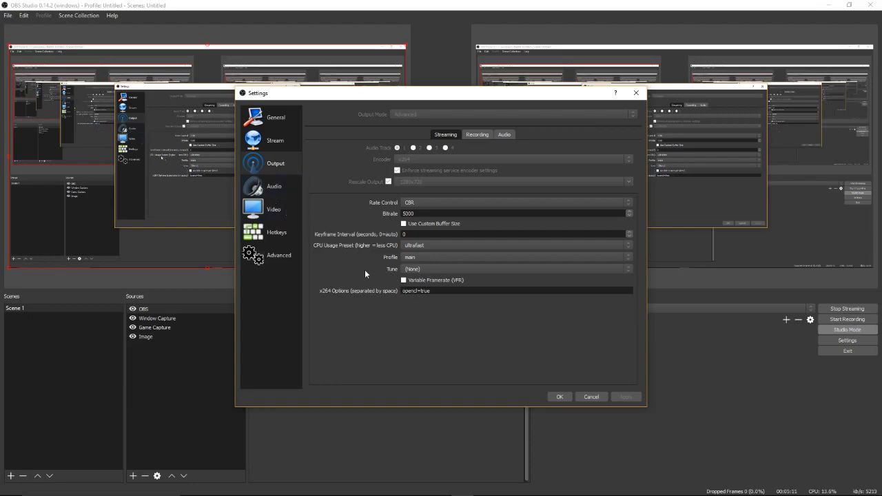
Step: Review the Audio, Video, Hotkeys and Advanced settings and close the settings without changes
left_click(276, 188)
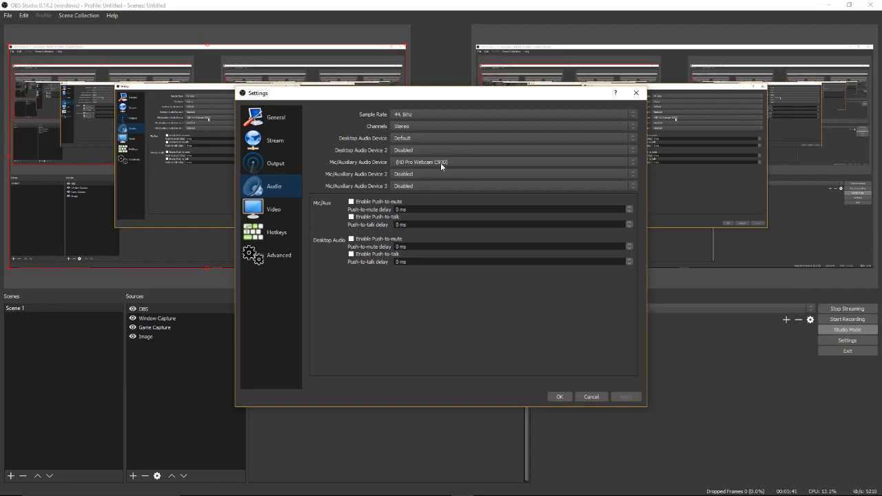
left_click(275, 209)
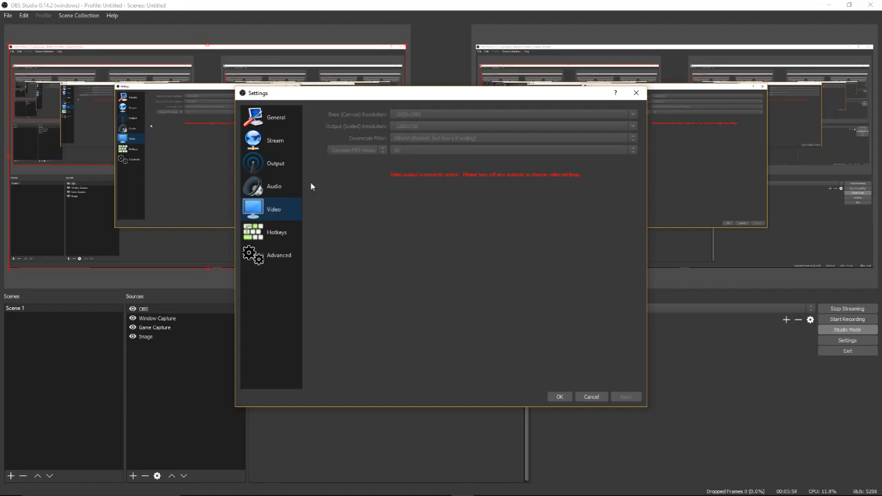
left_click(270, 240)
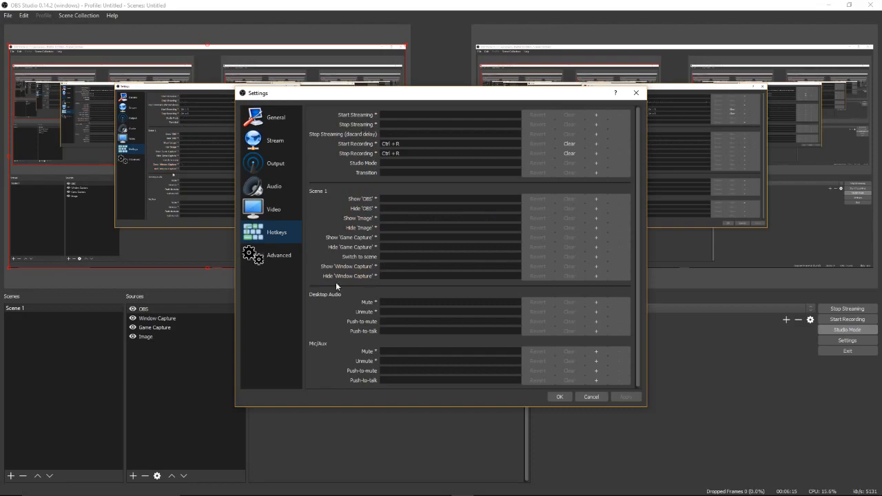
left_click(269, 257)
left_click(264, 241)
left_click(269, 256)
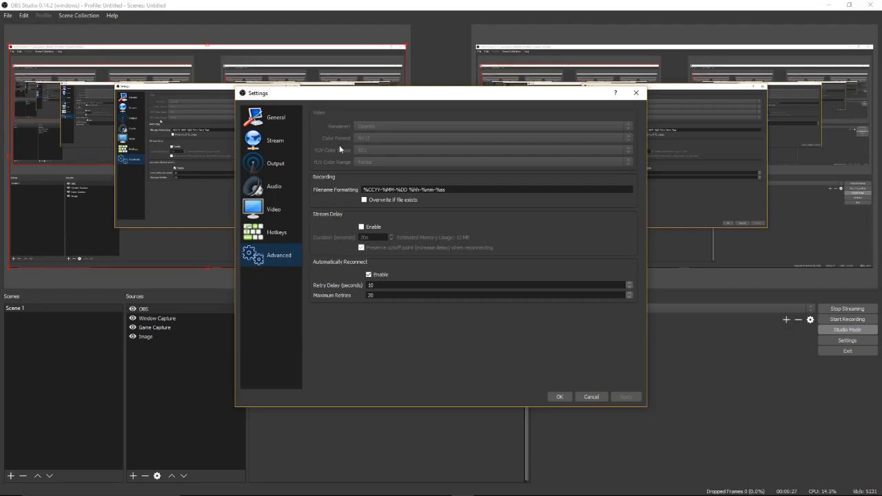
left_click(588, 397)
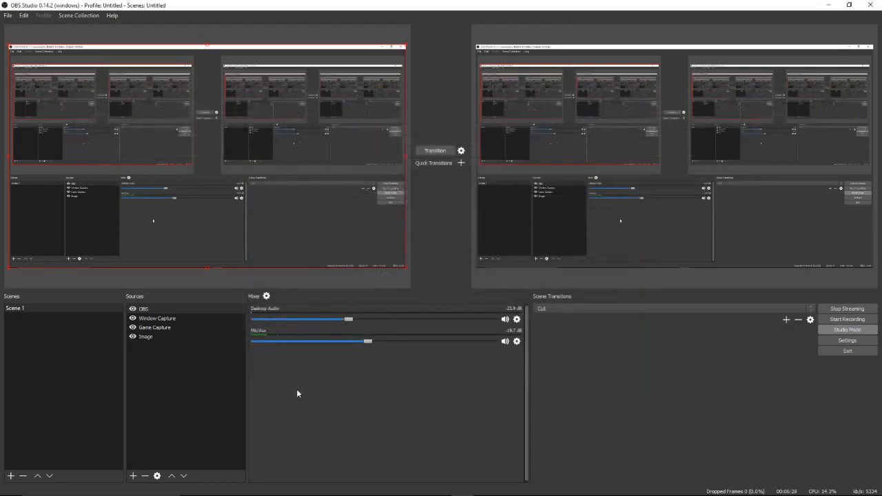
left_click(197, 373)
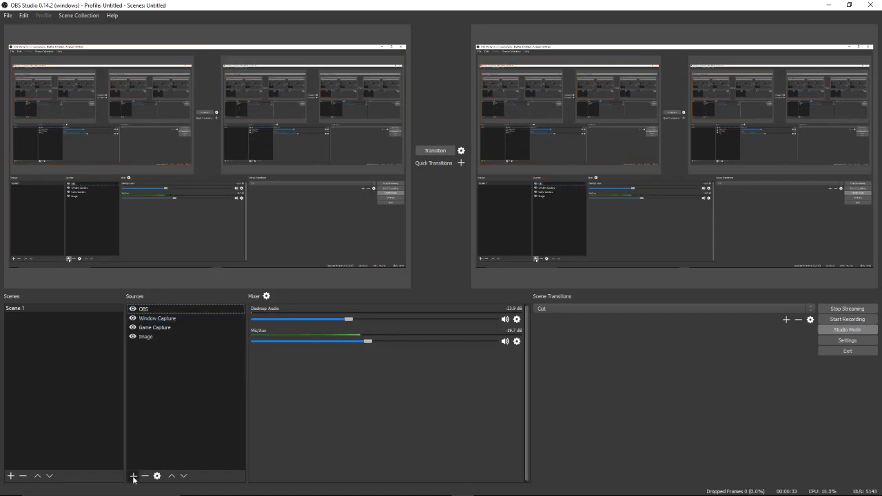
left_click(33, 308)
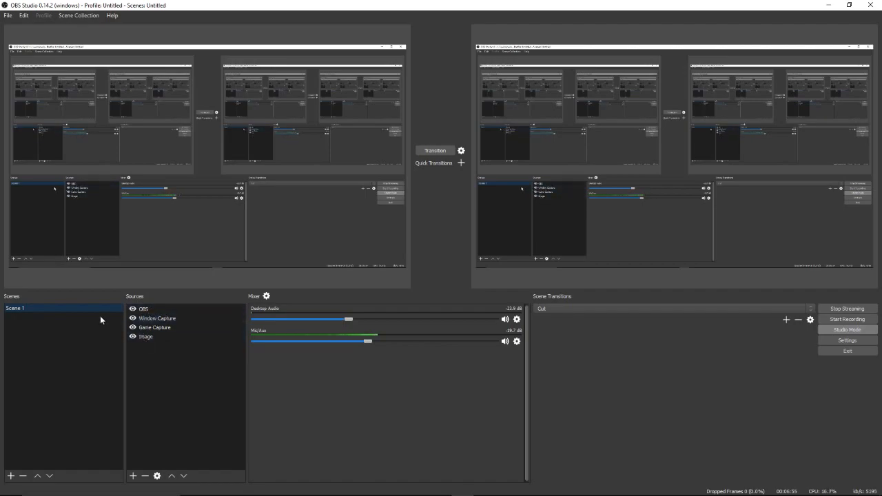
left_click(155, 352)
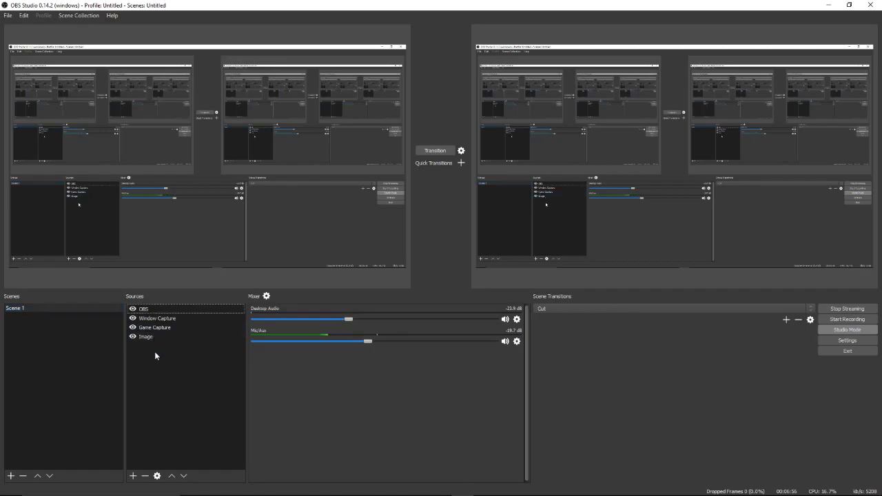
left_click(28, 312)
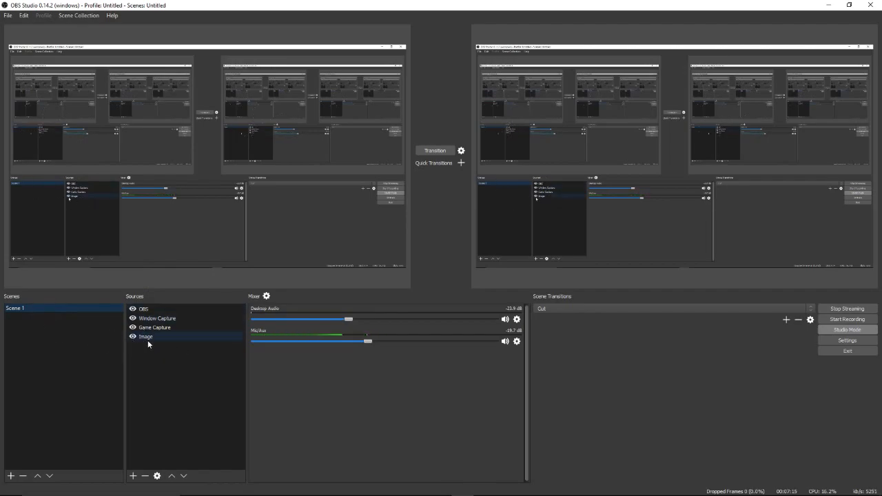
left_click(145, 359)
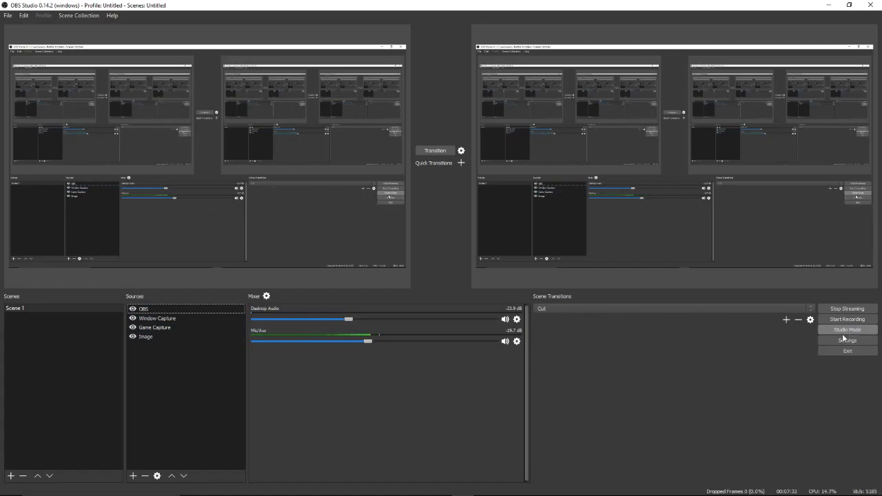
Step: Add a Video Capture Device source to Scene 1, using the Logitech HD Pro Webcam C920 as its device
left_click(133, 480)
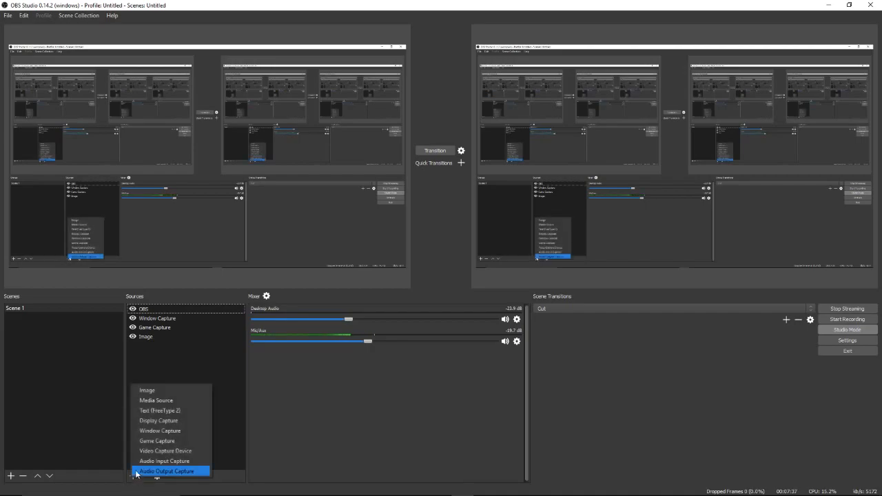
left_click(146, 453)
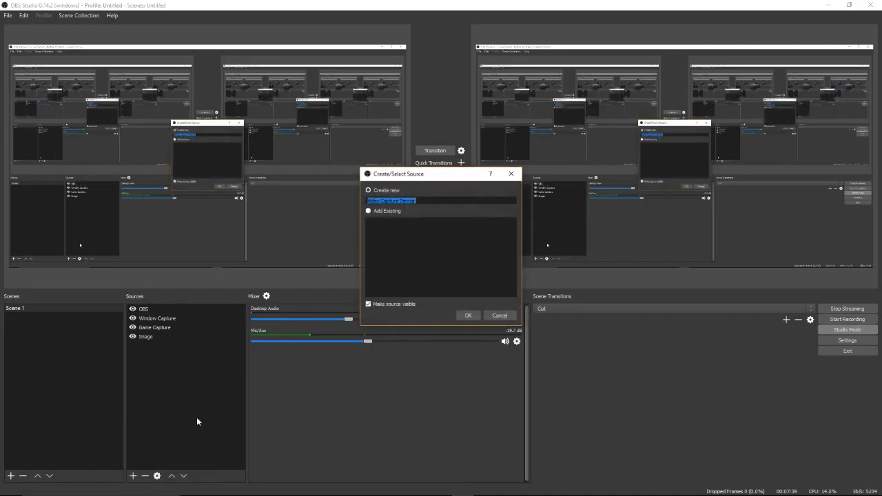
left_click(466, 317)
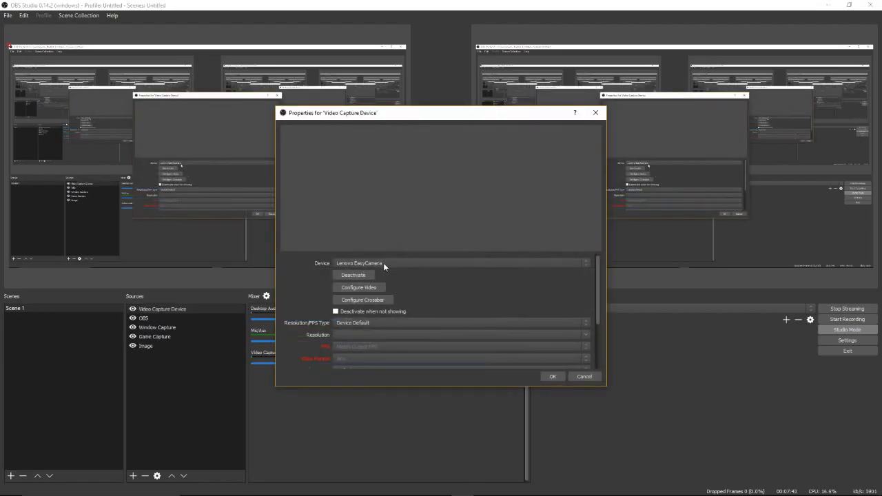
left_click(386, 261)
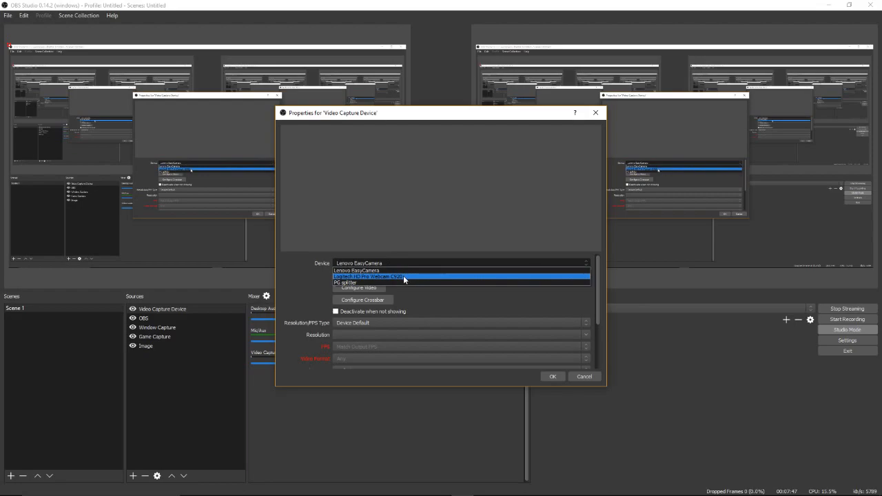
left_click(403, 276)
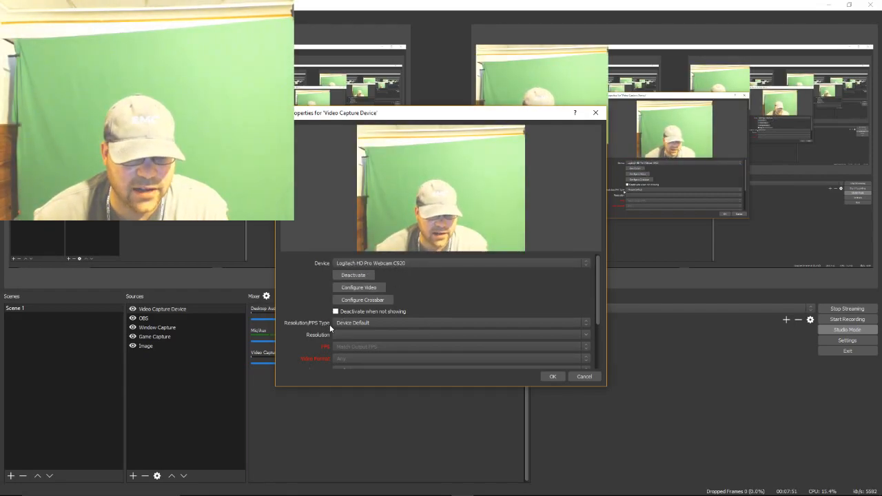
Step: Set the webcam source to a custom resolution of 1280x720 and accept its properties
left_click(358, 324)
left_click(359, 335)
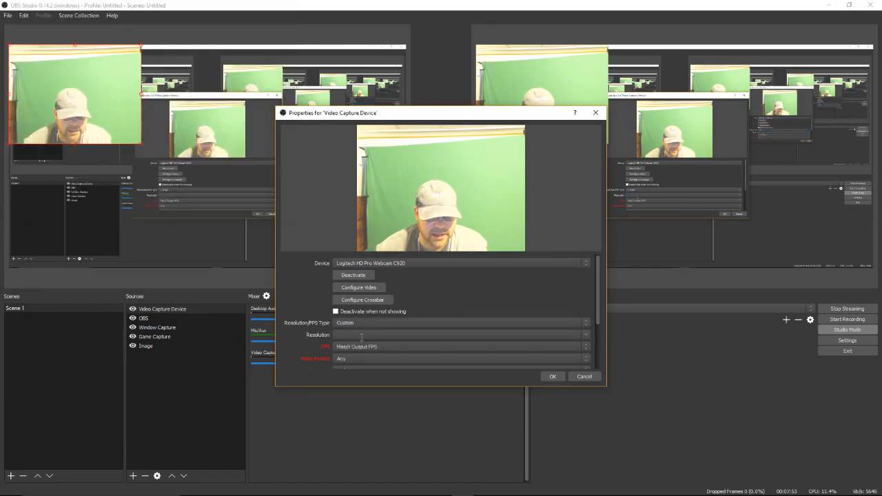
left_click(588, 335)
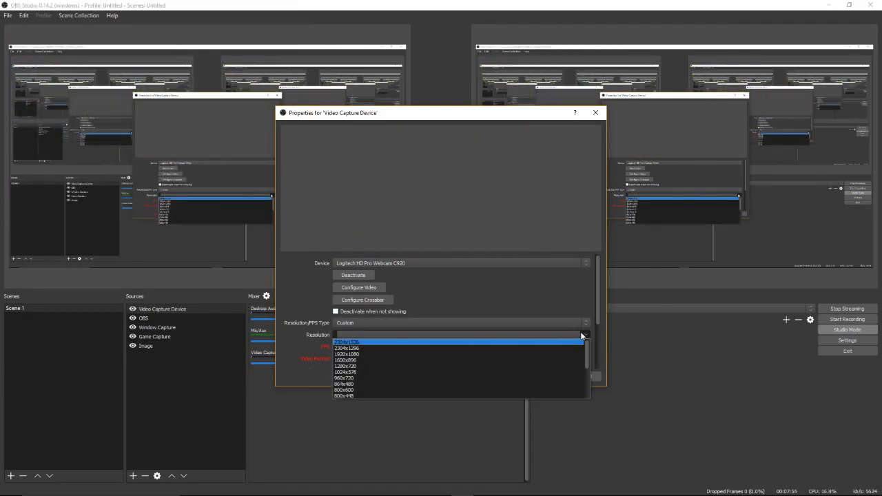
left_click(528, 366)
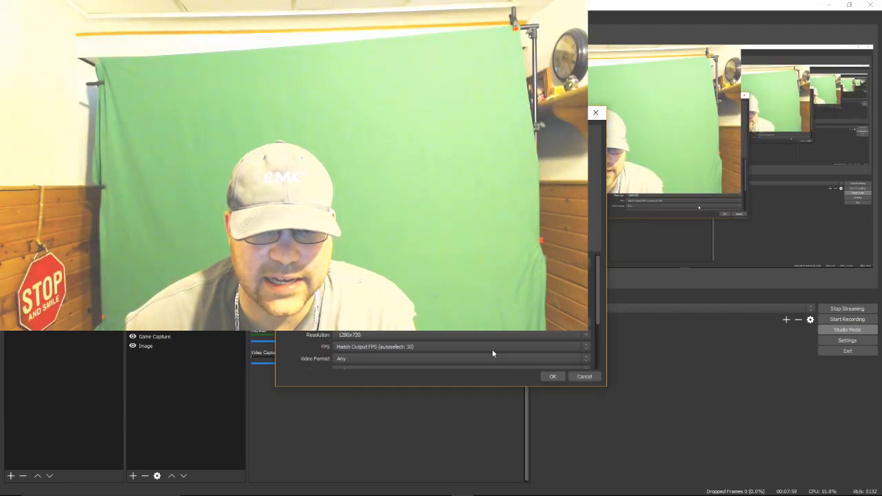
left_click(551, 376)
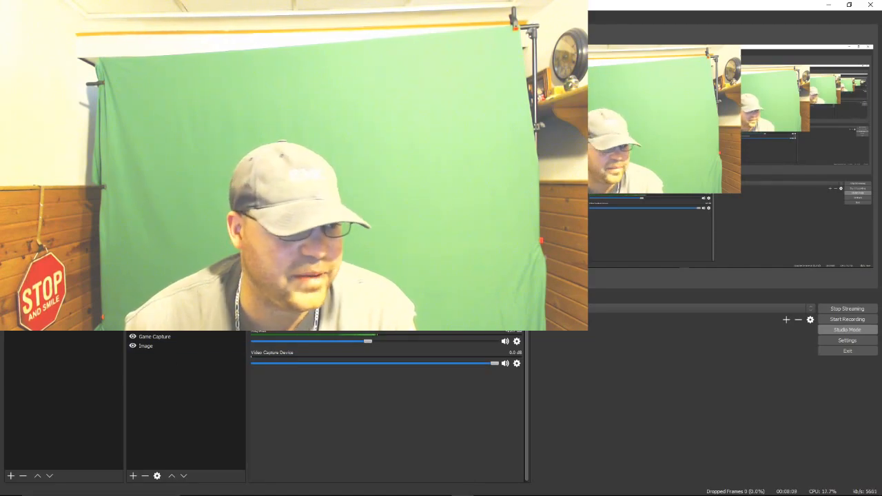
Step: Move the webcam picture towards the middle of the preview canvas and enlarge it to nearly fill the canvas
left_click_drag(142, 124, 221, 160)
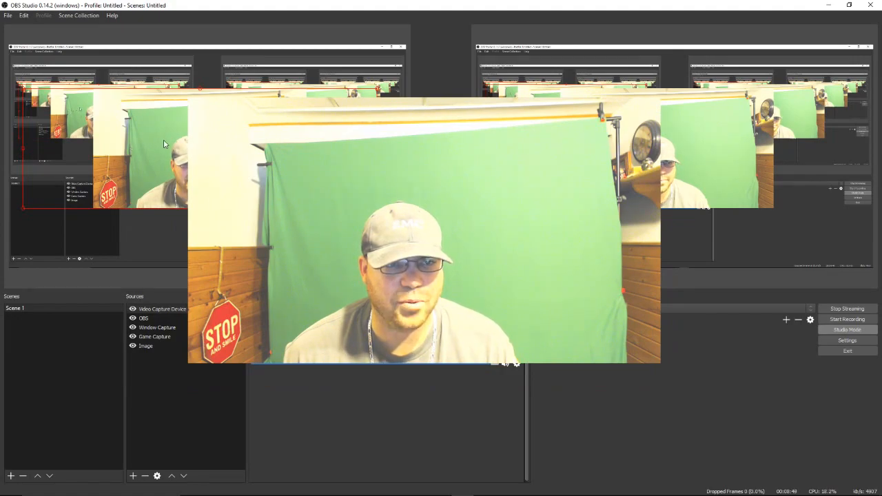
left_click(231, 236)
left_click(200, 148)
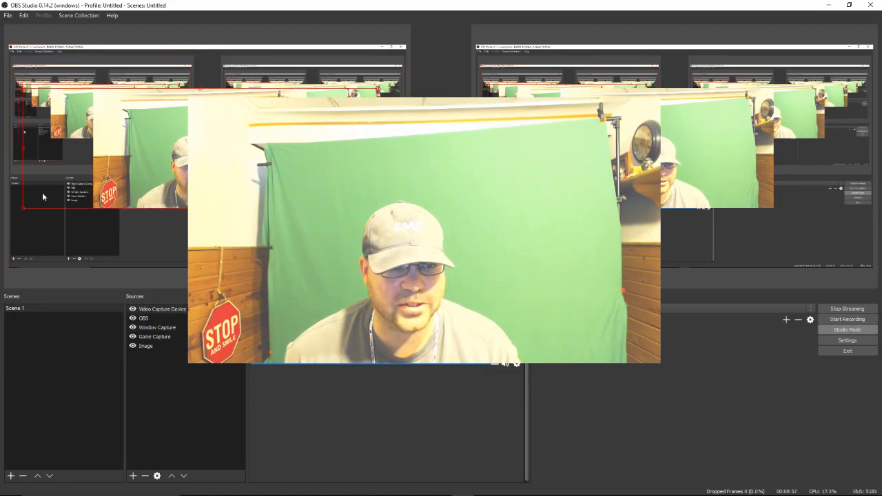
left_click(144, 319)
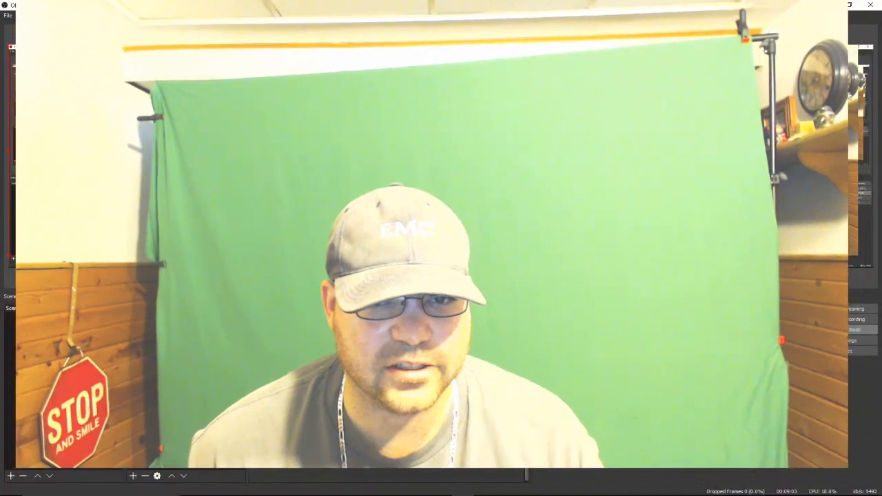
Step: Shrink the webcam picture to a bit over half the canvas width and place it near the canvas centre
left_click_drag(380, 253, 257, 184)
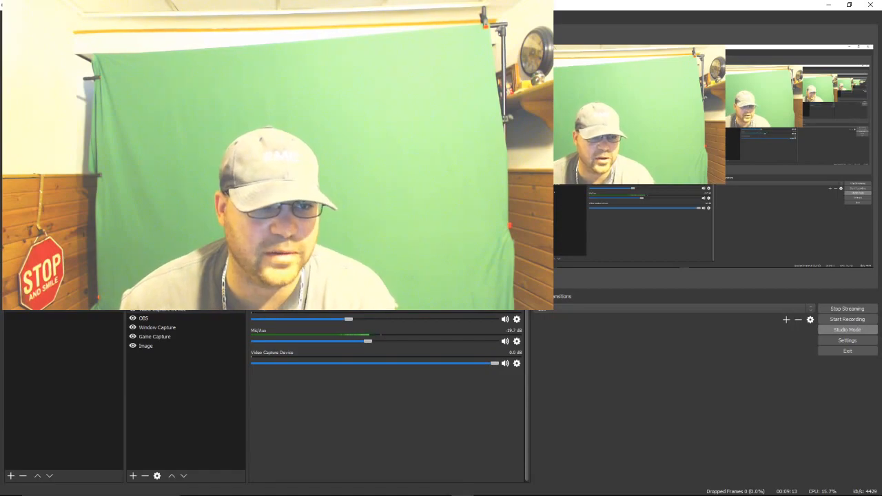
mouse_move(158, 124)
left_mouse_down()
mouse_move(191, 132)
mouse_move(158, 127)
left_mouse_up()
left_click_drag(260, 187, 241, 177)
left_click_drag(158, 127, 161, 124)
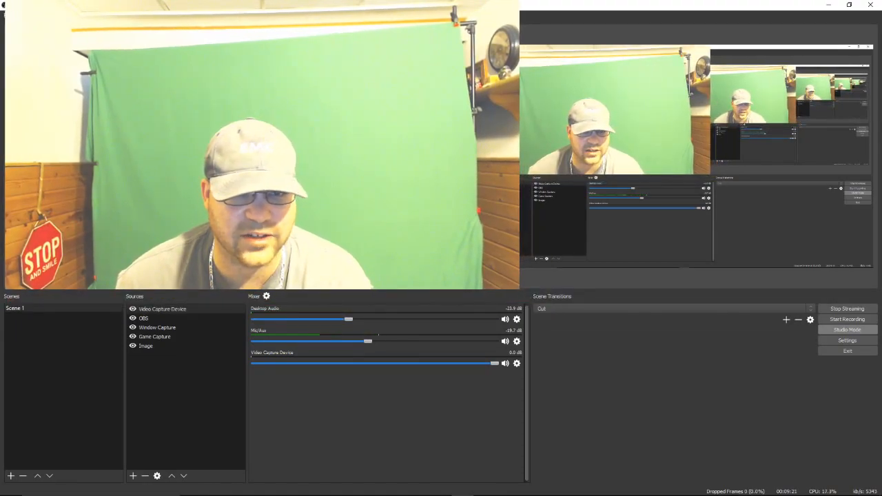
left_click_drag(160, 125, 217, 158)
left_click(334, 231)
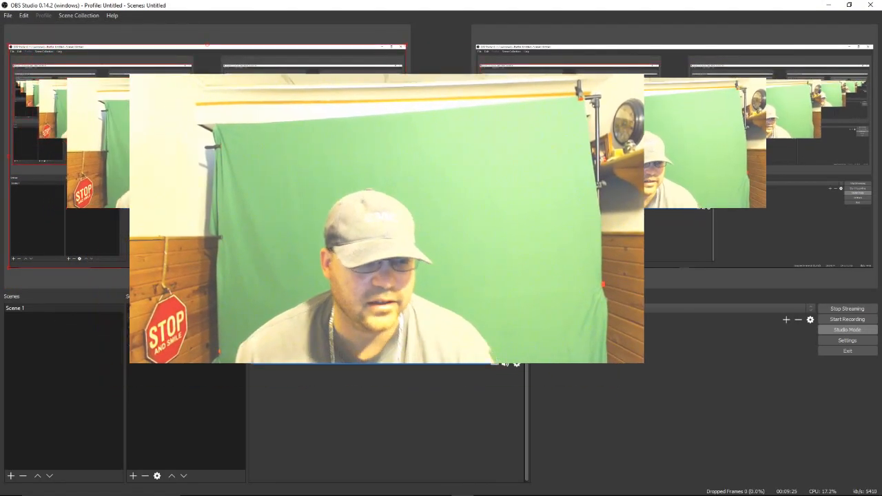